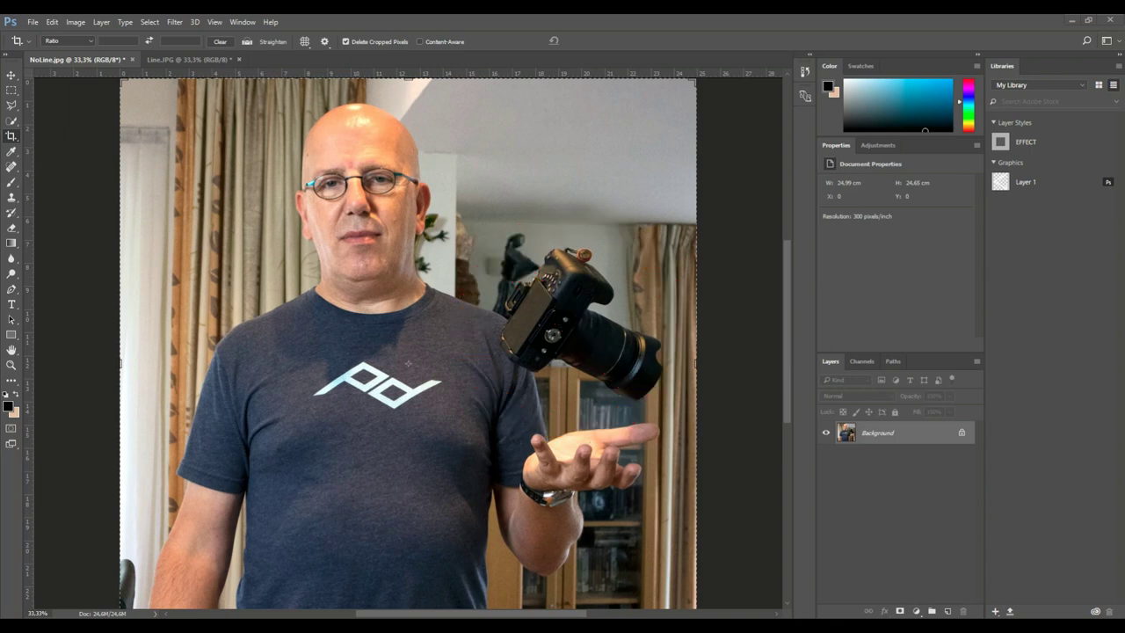
click(199, 60)
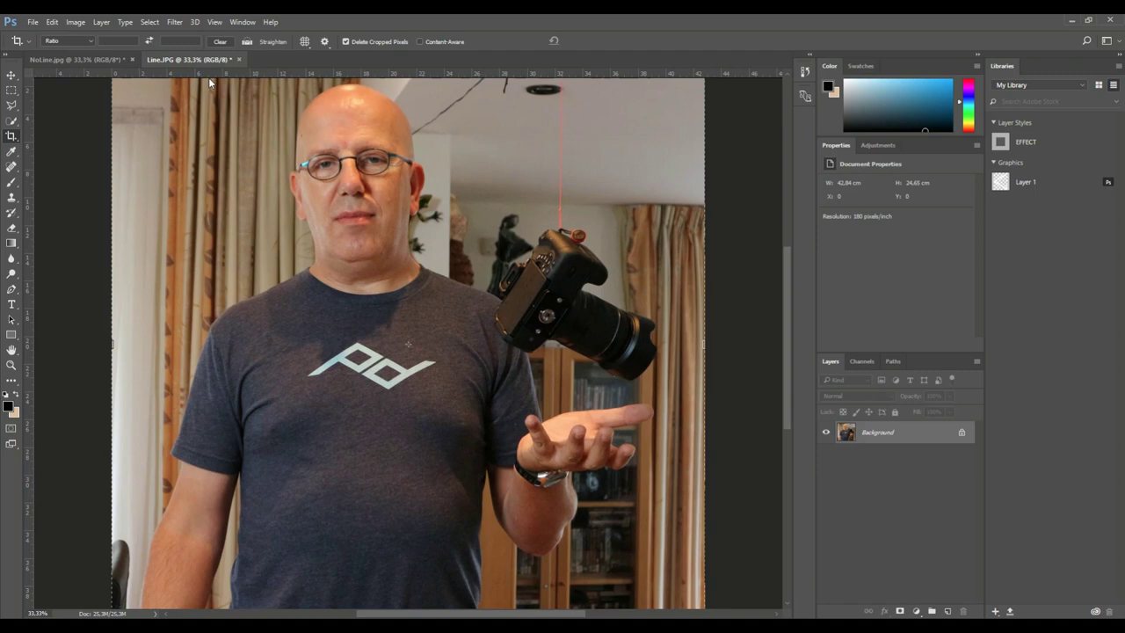
scroll(576, 263, up, 1)
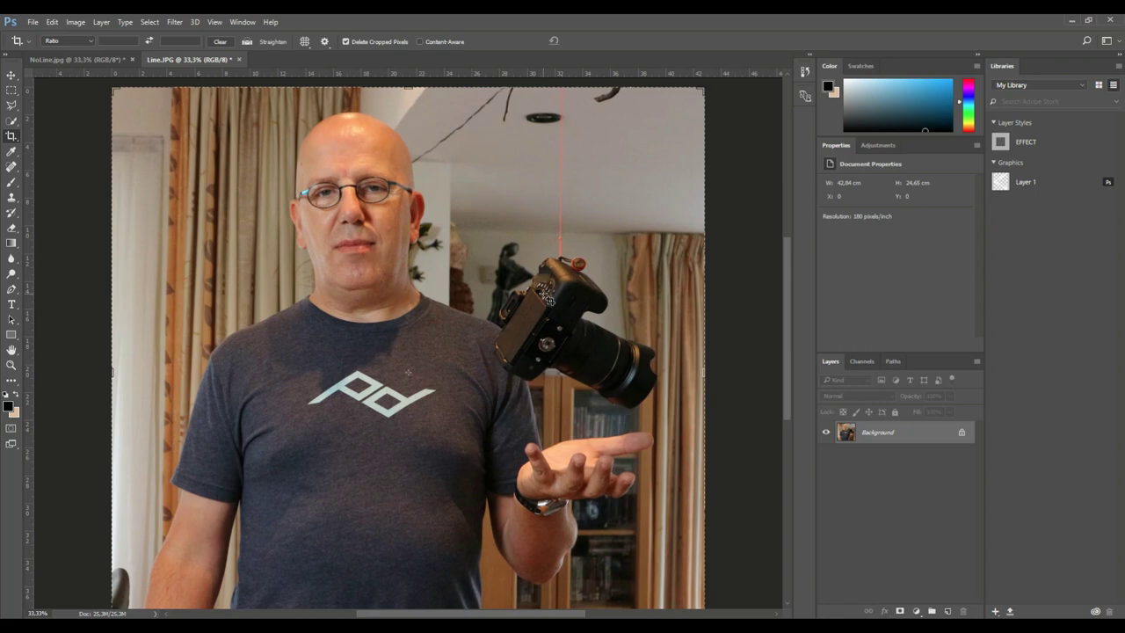
Step: Zoom Line.JPG to 100% and pan up to the ceiling wires, light fitting and red thread
key(ctrl+1)
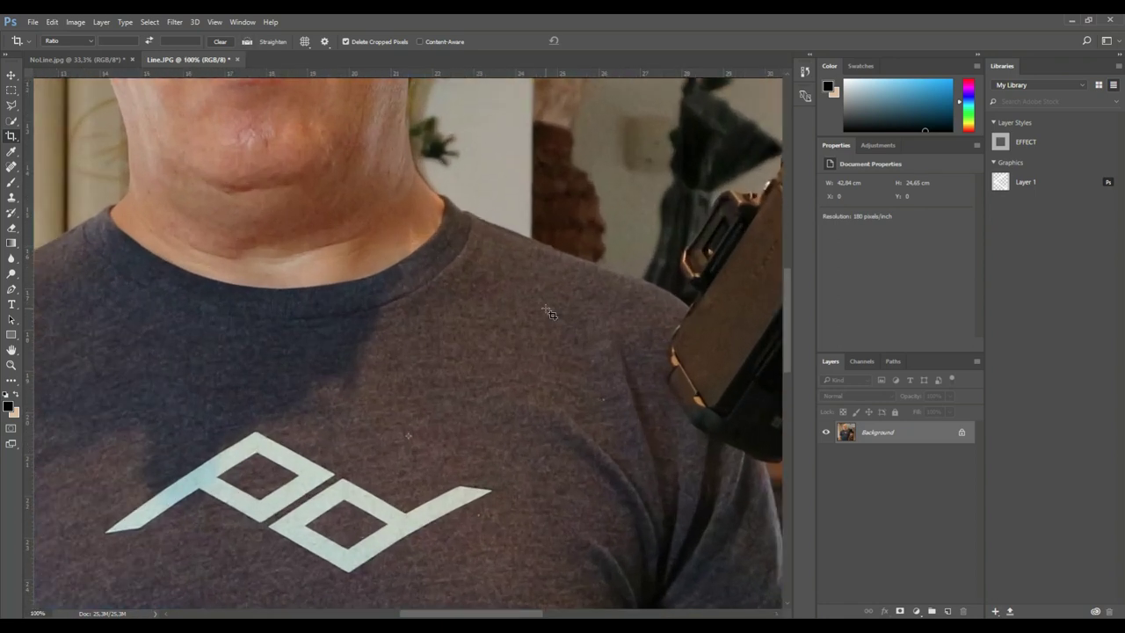
drag(550, 315, 339, 532)
drag(342, 378, 511, 471)
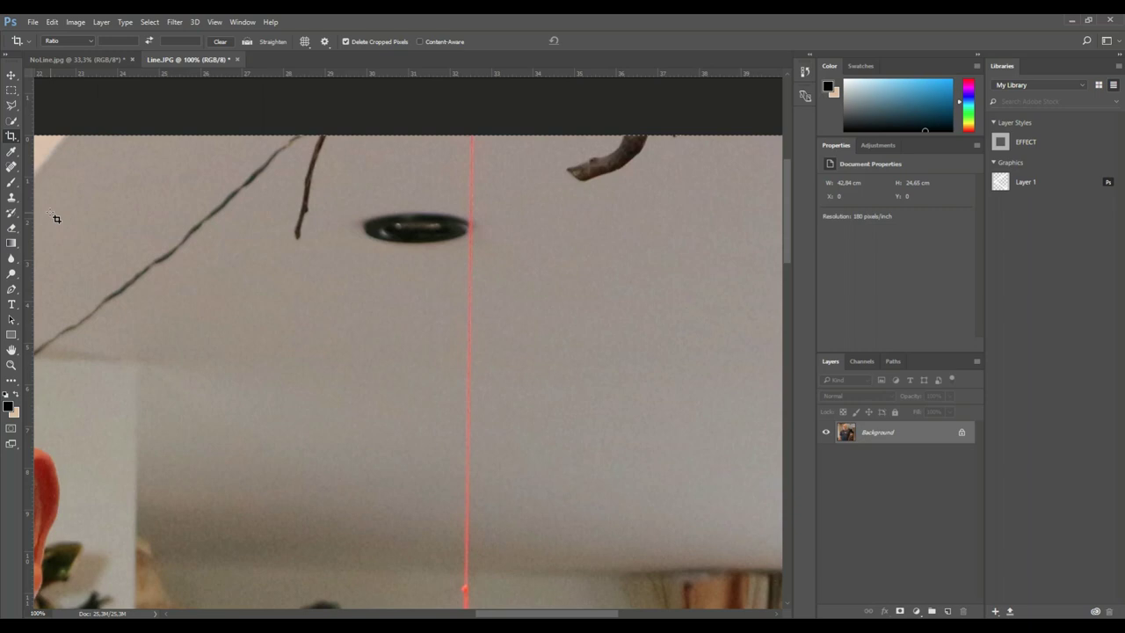
Step: Switch to the Spot Healing Brush and enlarge its brush size
click(12, 168)
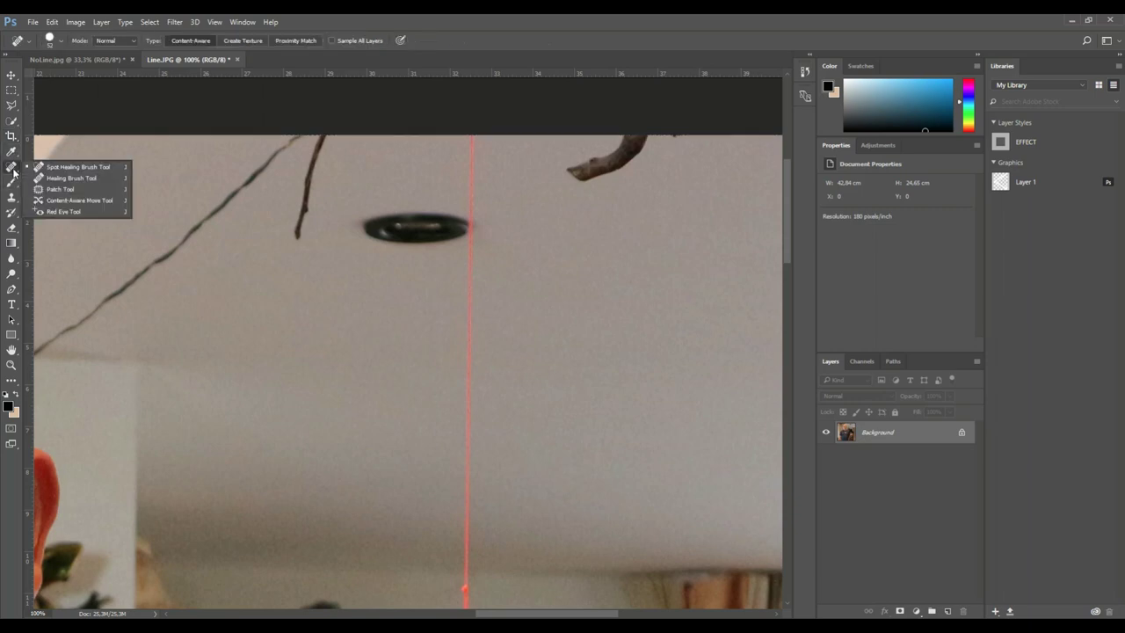
click(62, 168)
right_click(595, 217)
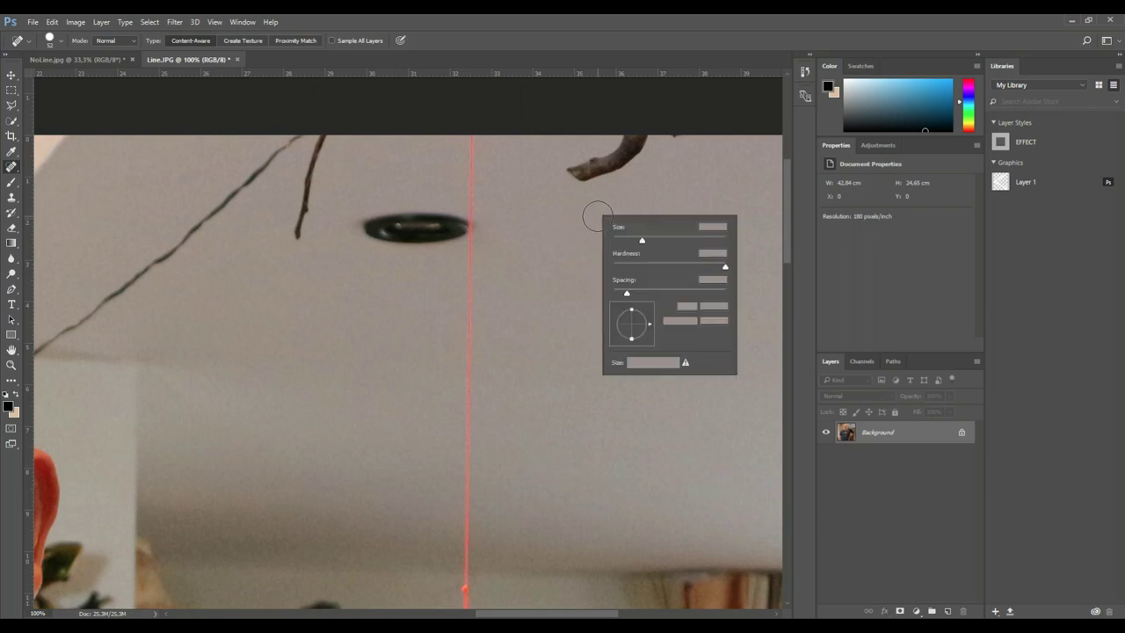
drag(644, 241, 646, 242)
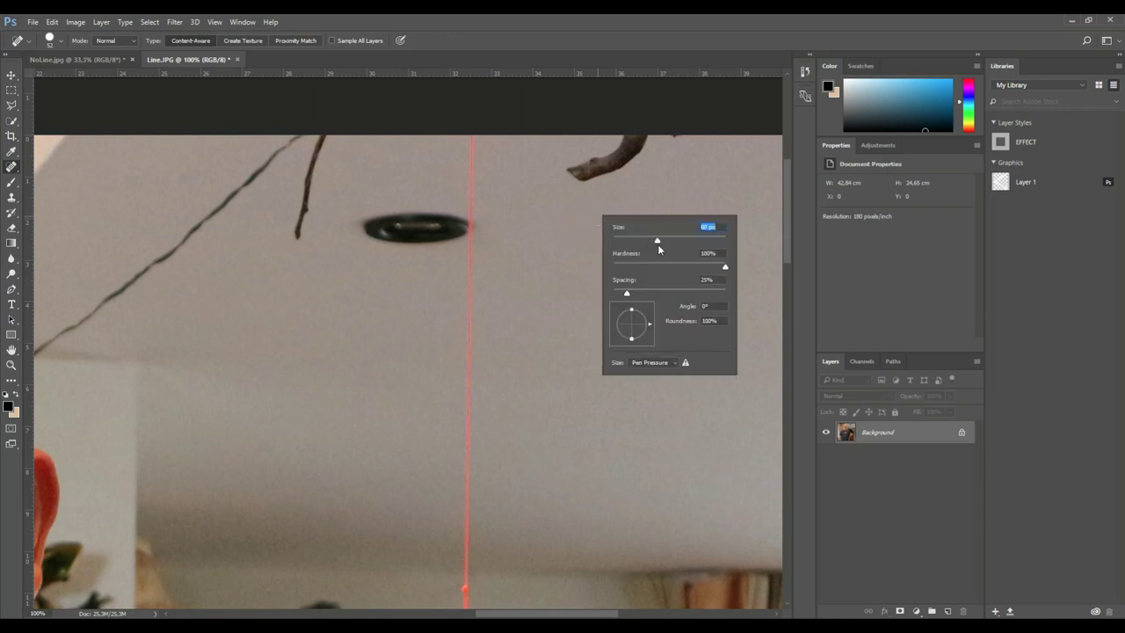
Step: Heal away the branch tip, the short vertical piece and the diagonal ceiling wire
mouse_move(578, 171)
mouse_down()
mouse_move(658, 166)
mouse_move(630, 148)
mouse_move(661, 163)
mouse_up()
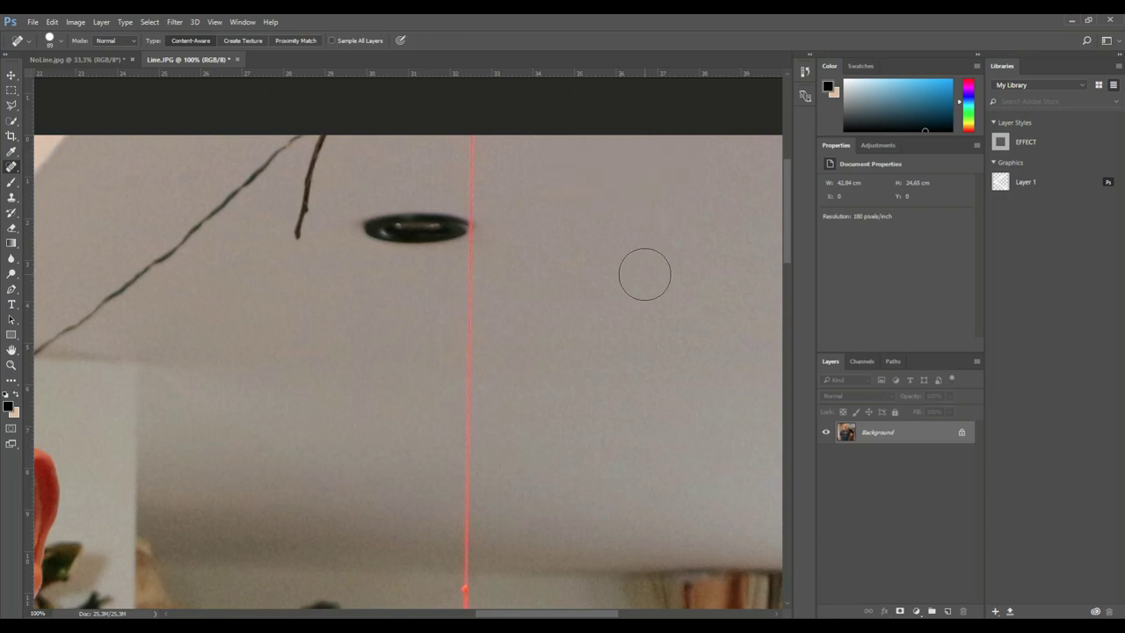
drag(318, 136, 293, 227)
mouse_move(319, 134)
mouse_down()
mouse_move(205, 194)
mouse_move(107, 281)
mouse_up()
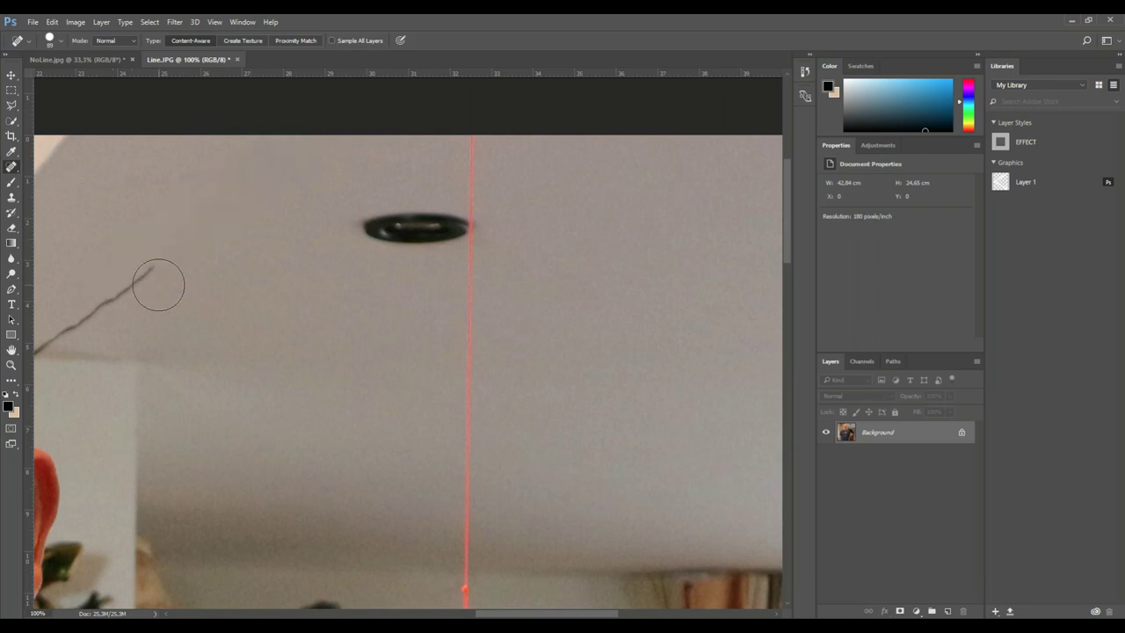
drag(193, 311, 439, 278)
click(405, 239)
click(395, 243)
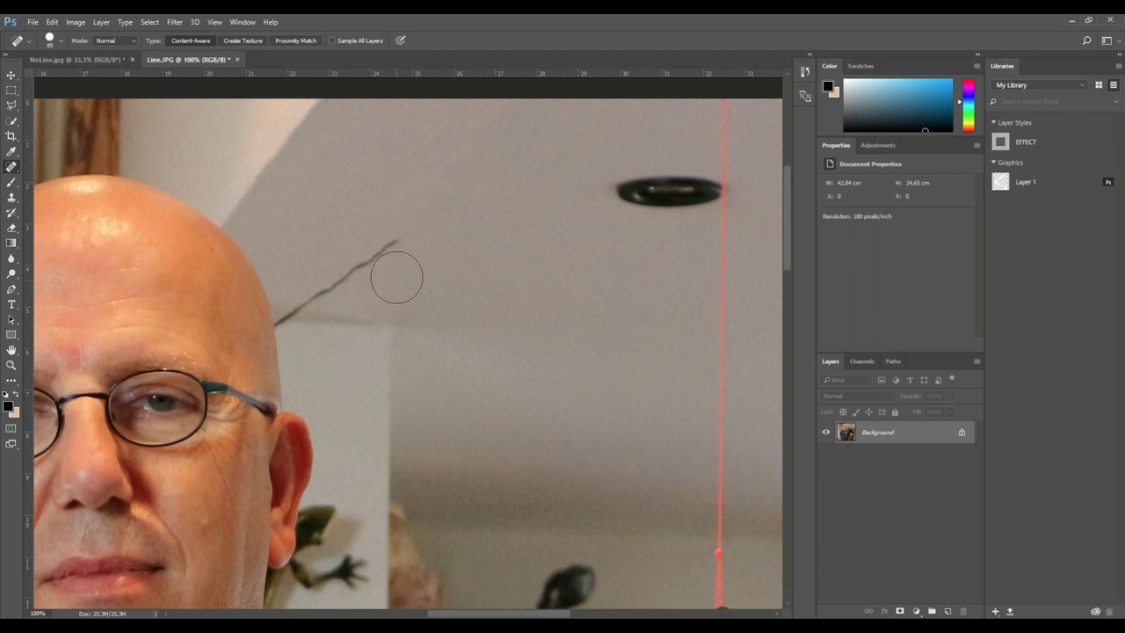
drag(402, 237, 348, 267)
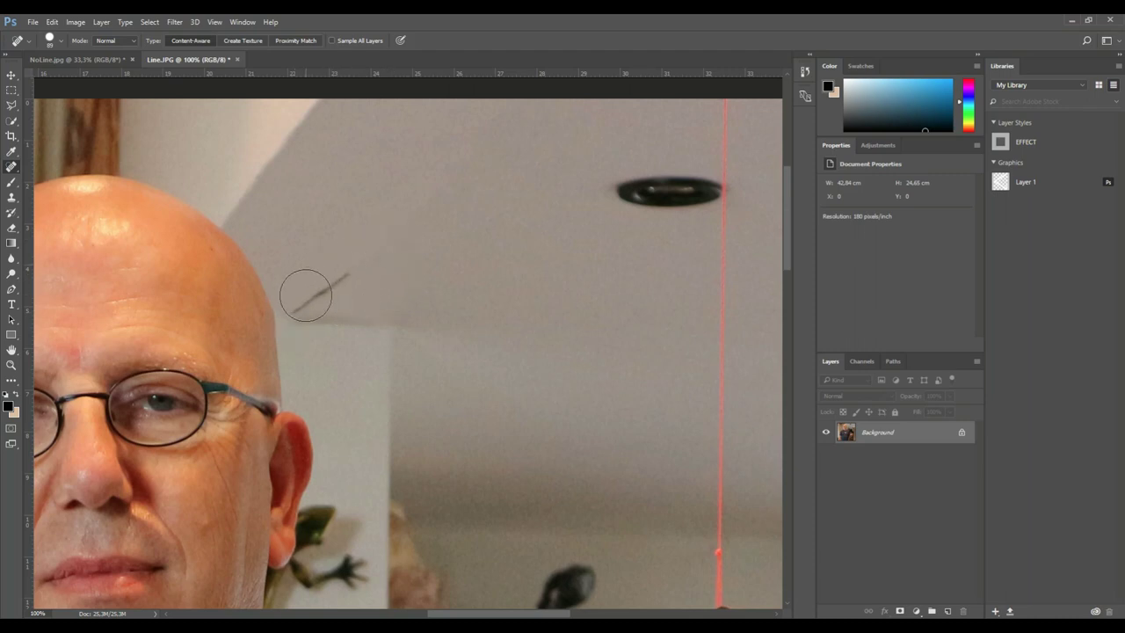
drag(299, 306, 362, 272)
Step: Heal away the black ceiling light disc and the dark speck beside the thread
key(space)
mouse_move(517, 299)
mouse_down()
mouse_move(403, 376)
mouse_move(344, 384)
mouse_up()
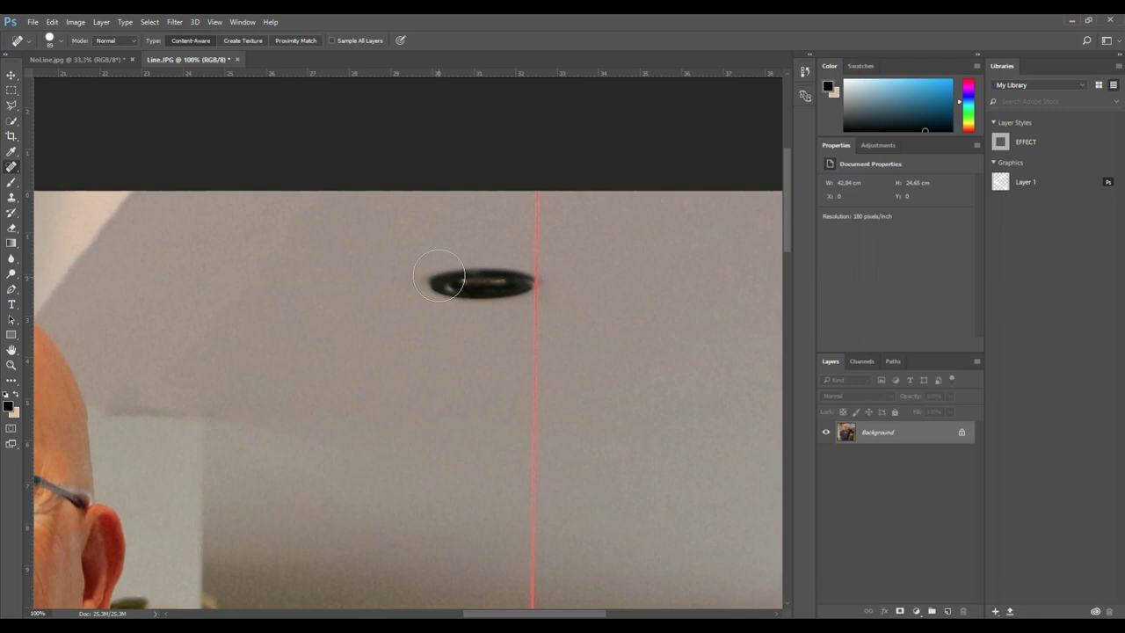
drag(438, 275, 494, 297)
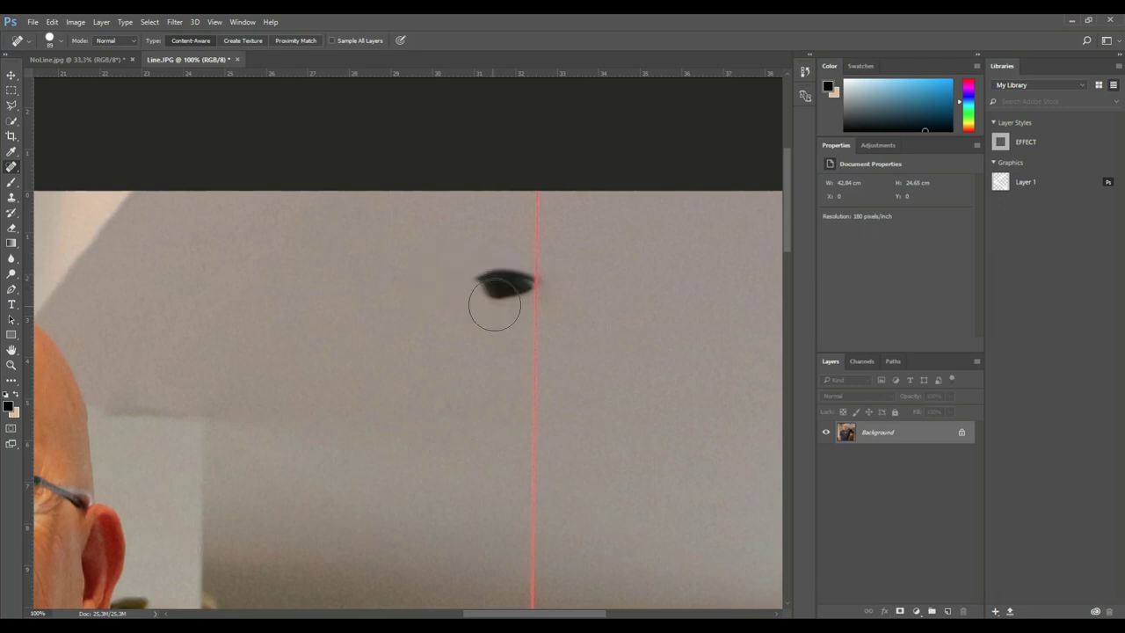
drag(487, 248, 497, 334)
click(542, 282)
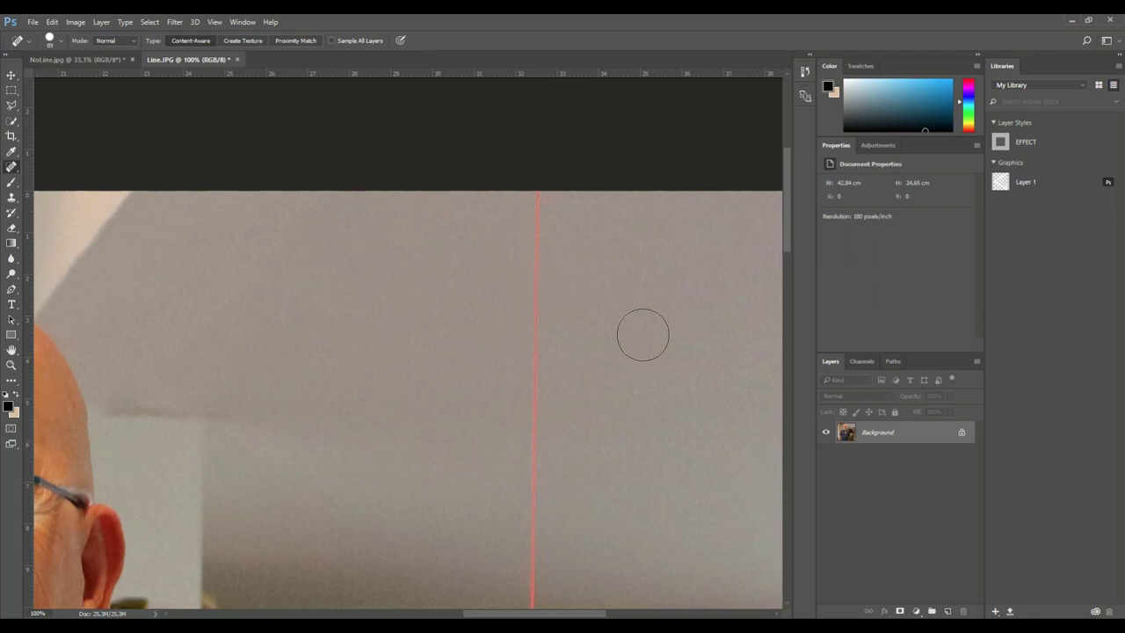
scroll(410, 324, down, 5)
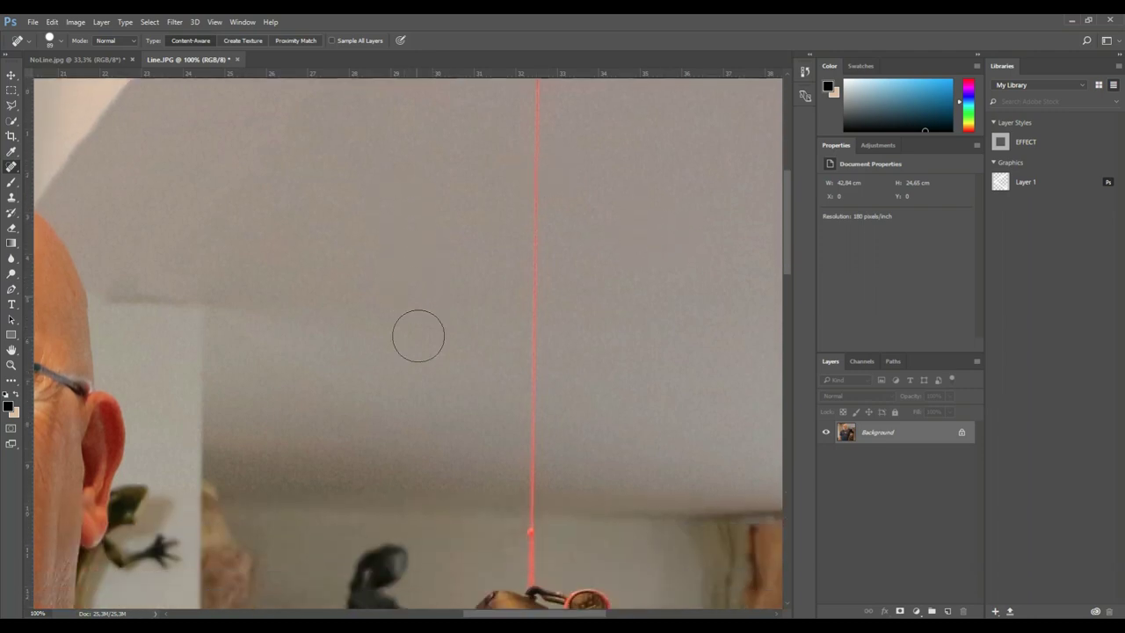
scroll(420, 334, up, 5)
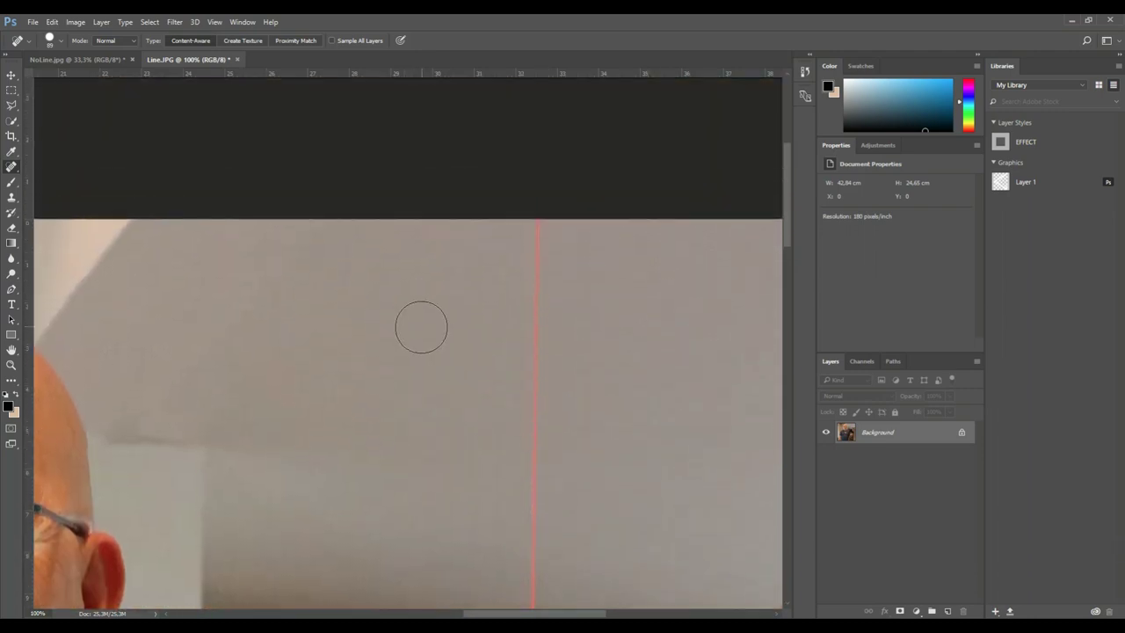
Step: Set the Clone Stamp source on plain ceiling and enlarge the brush to 189 px
click(11, 197)
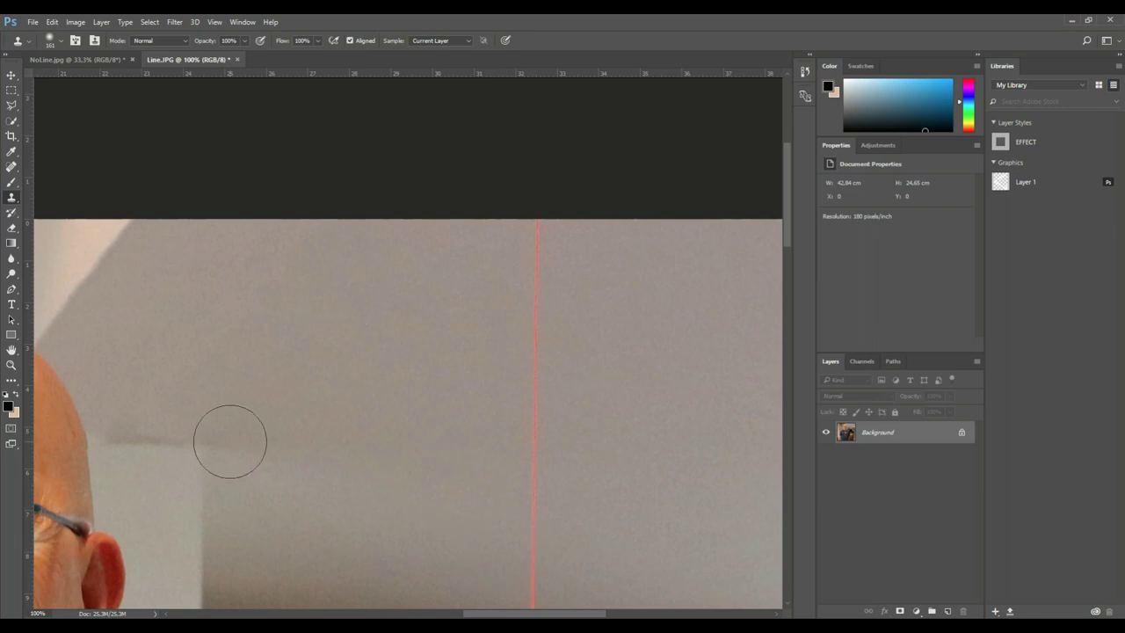
key(space)
key(alt)
alt+click(477, 261)
right_click(477, 261)
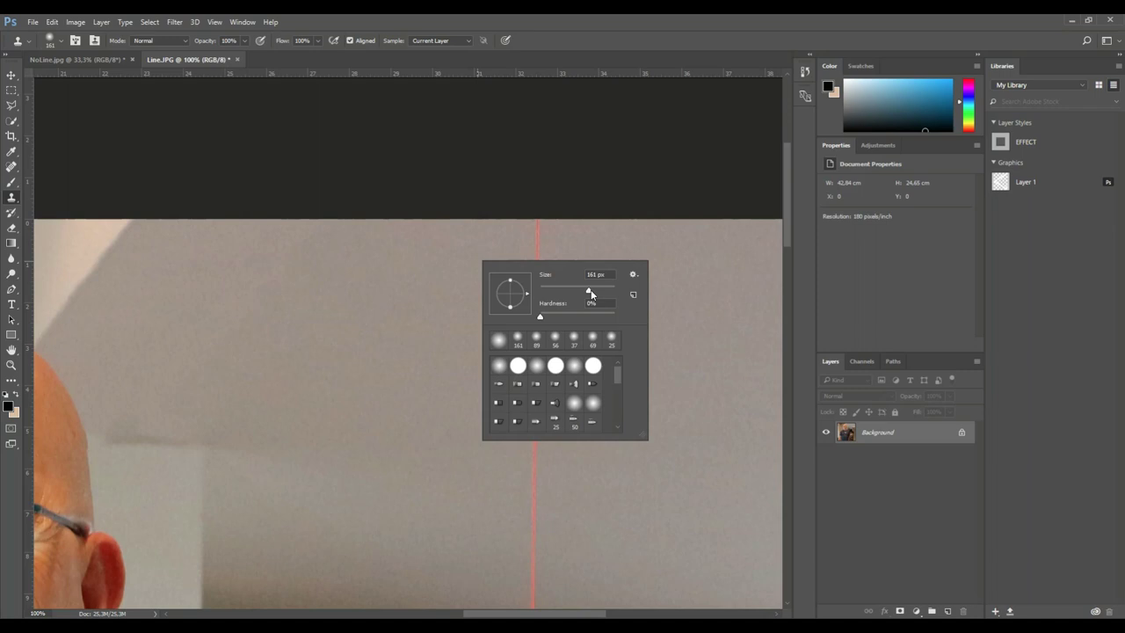
drag(590, 290, 597, 295)
click(412, 290)
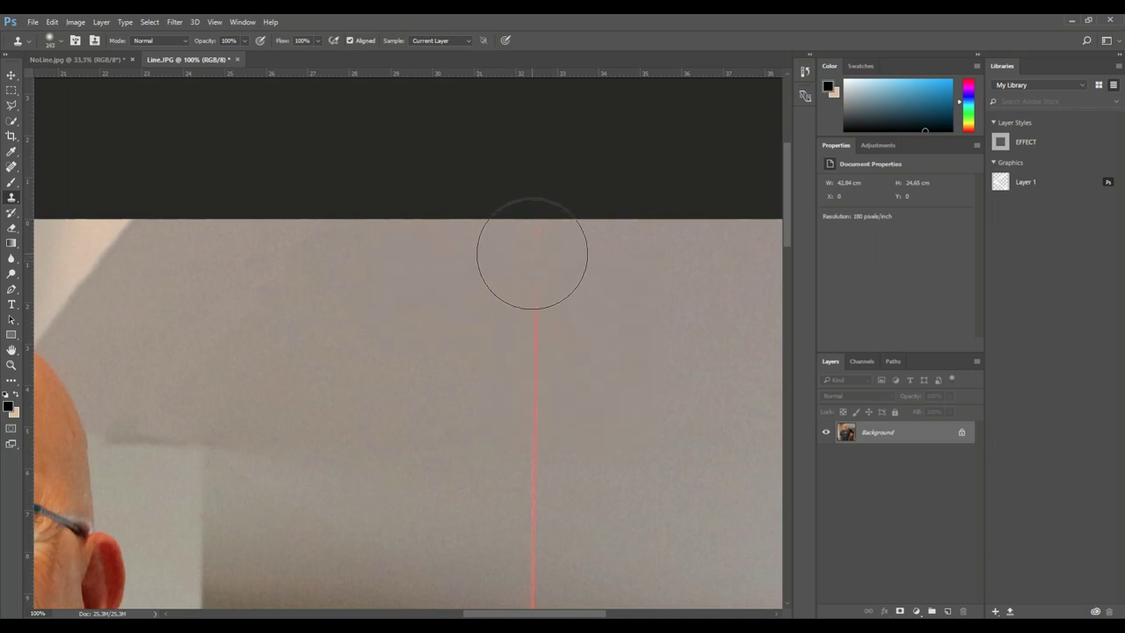
Step: Clone wall texture over the top of the red line, undoing one bad stroke
mouse_move(539, 255)
mouse_down()
mouse_move(525, 298)
mouse_move(565, 309)
mouse_move(539, 320)
mouse_move(563, 345)
mouse_move(531, 354)
mouse_move(601, 370)
mouse_move(551, 384)
mouse_move(584, 391)
mouse_move(642, 376)
mouse_move(642, 389)
mouse_move(678, 397)
mouse_move(508, 388)
mouse_move(437, 400)
mouse_up()
key(ctrl+z)
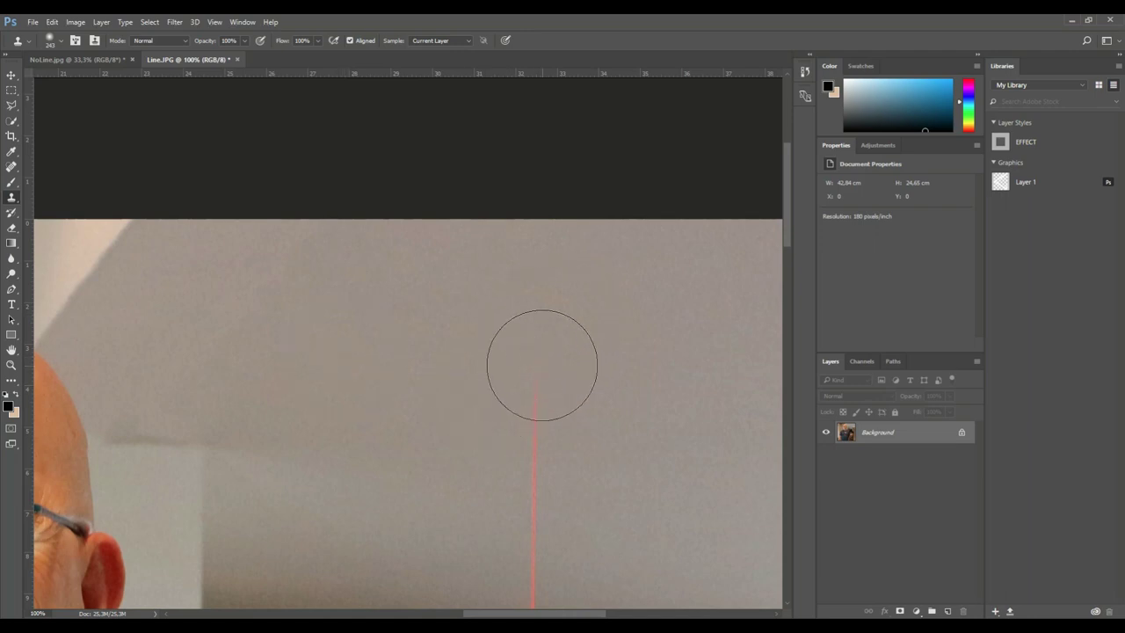
alt+click(428, 359)
drag(625, 440, 626, 282)
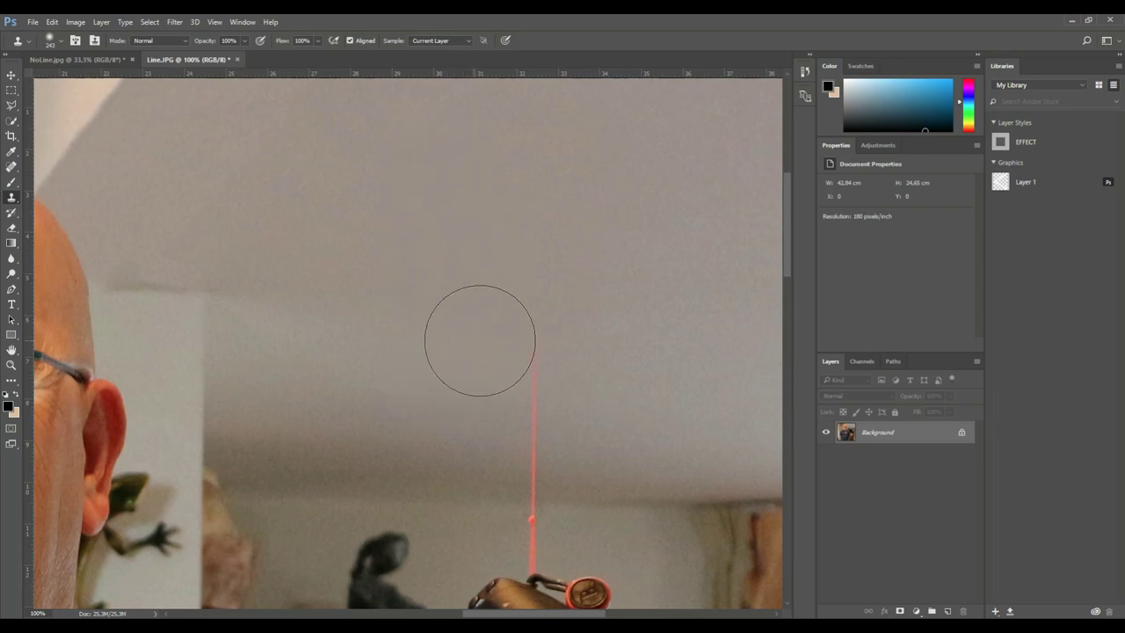
mouse_move(479, 334)
mouse_down()
mouse_move(535, 344)
mouse_move(536, 386)
mouse_move(501, 434)
mouse_move(455, 424)
mouse_move(449, 403)
mouse_move(545, 406)
mouse_up()
Step: Resample clean wall beside the line and paint out more of its top
key(alt)
alt+click(468, 444)
click(540, 444)
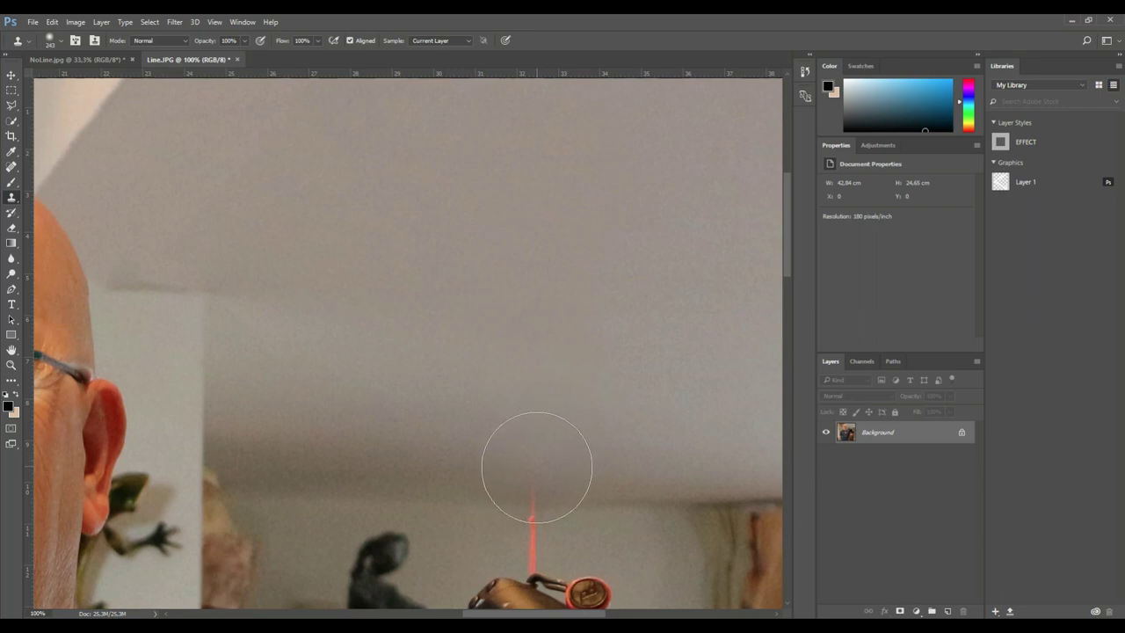
drag(536, 467, 537, 471)
drag(628, 346, 619, 145)
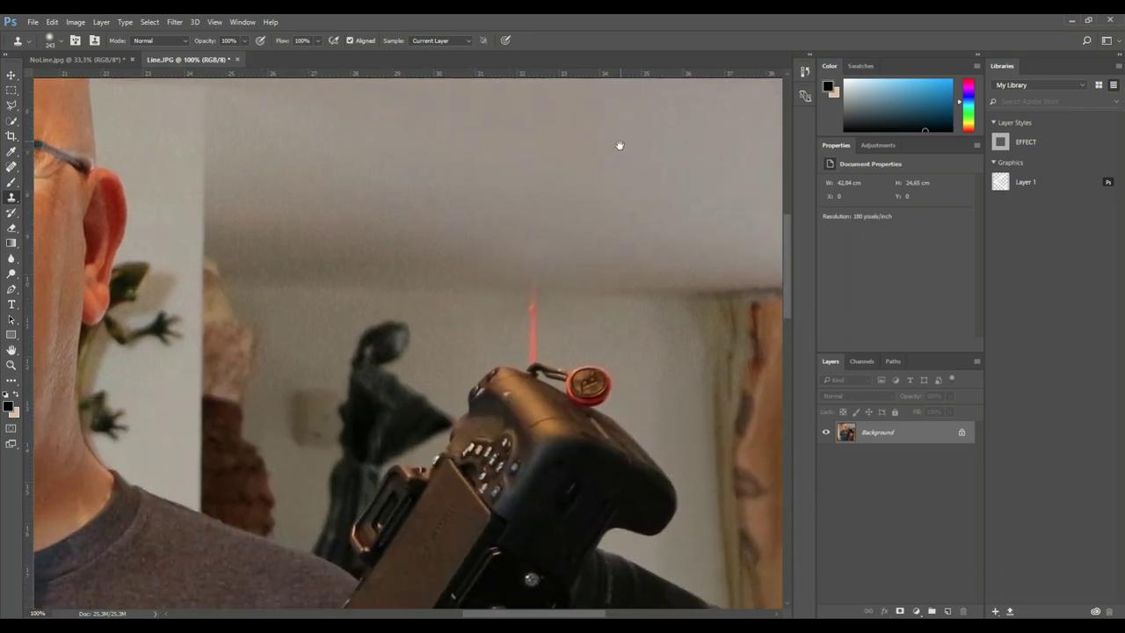
Step: Shrink the clone brush to about 87 px and clone out the red line above the camera
right_click(561, 303)
drag(675, 335, 653, 335)
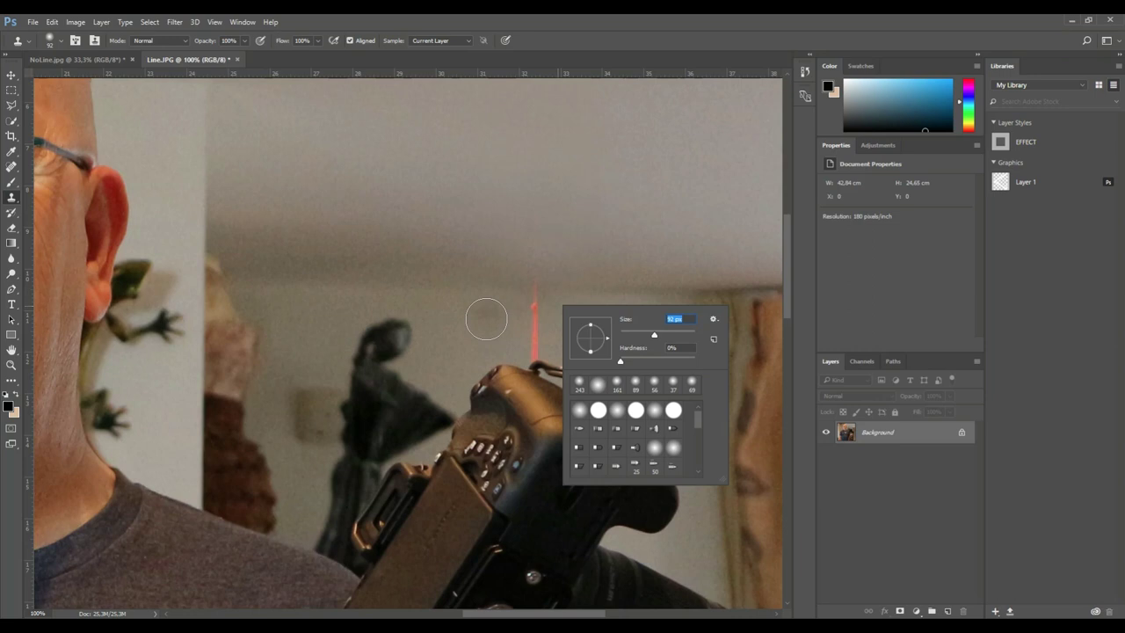
key(Return)
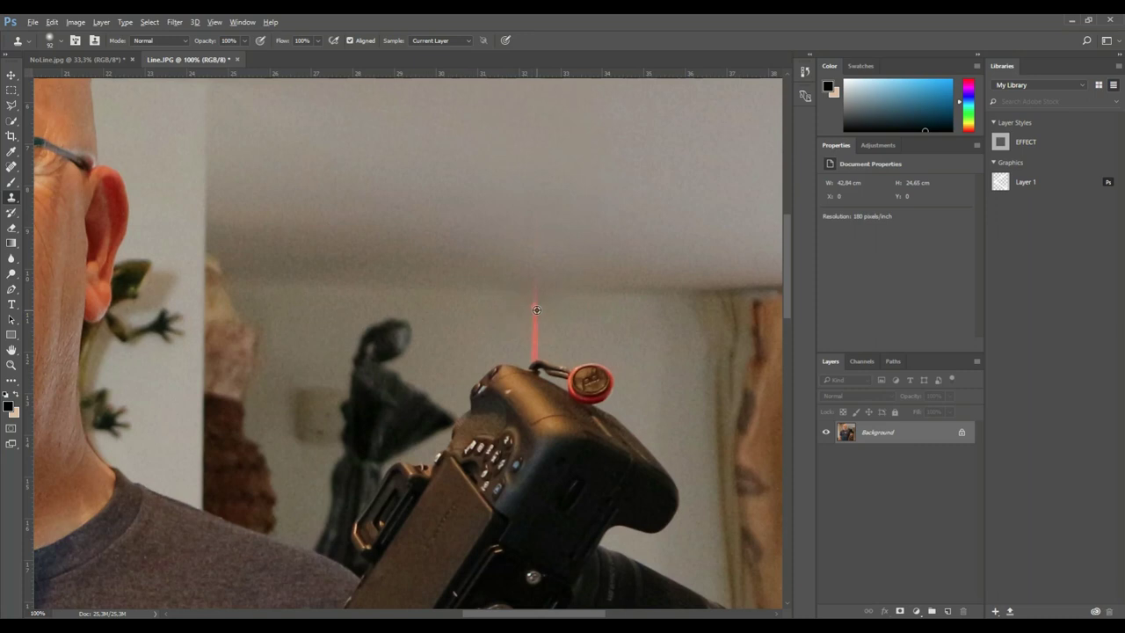
alt+click(494, 313)
drag(538, 305, 533, 339)
click(587, 334)
Step: Zoom in on the keychain and clone out the last red streak with a smaller brush
scroll(590, 334, up, 3)
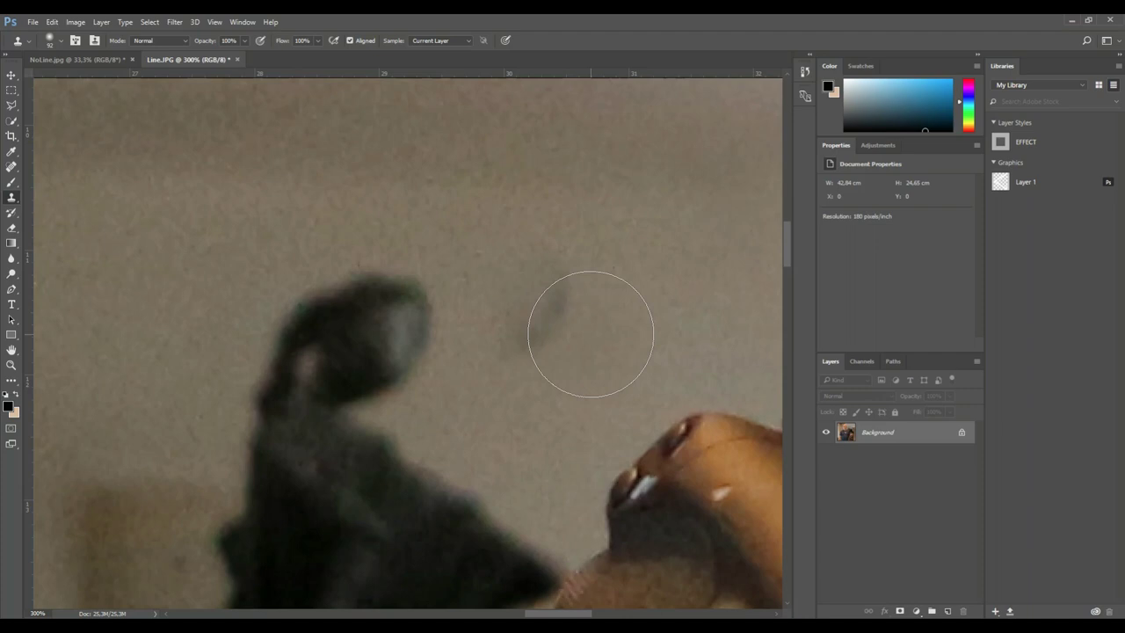
mouse_move(584, 322)
mouse_down()
mouse_move(349, 240)
mouse_move(306, 275)
mouse_up()
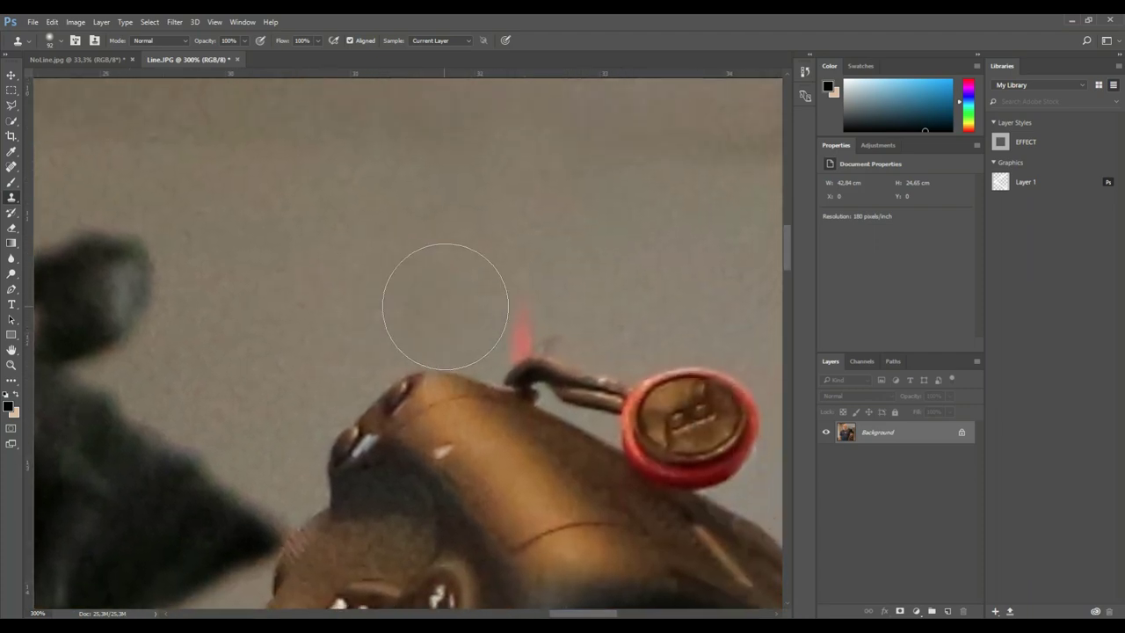
right_click(510, 292)
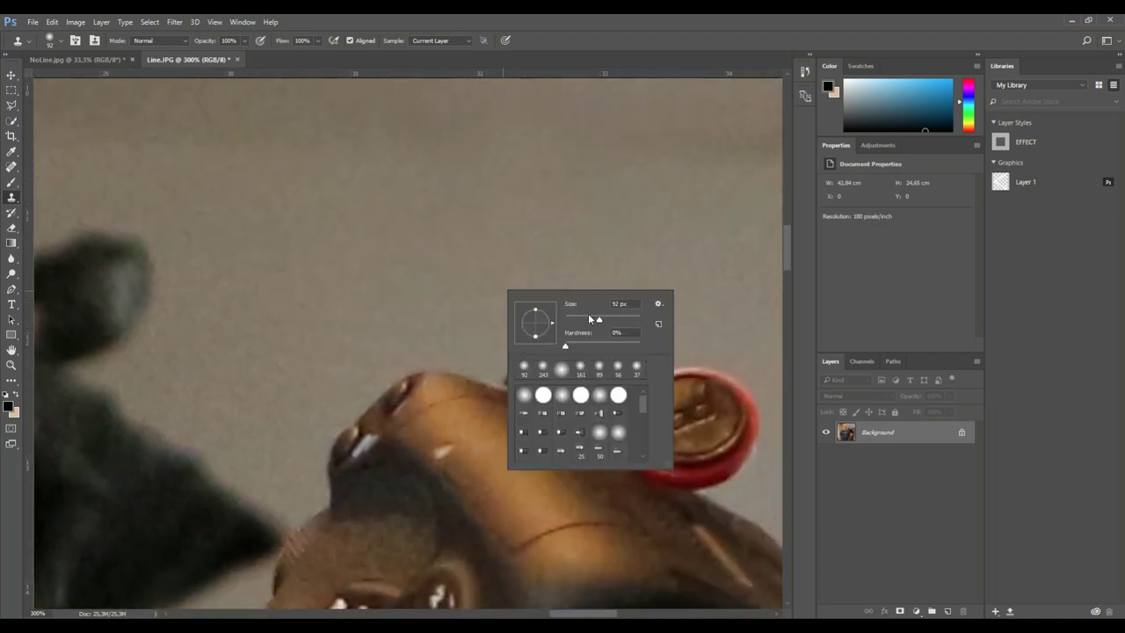
drag(599, 322, 582, 325)
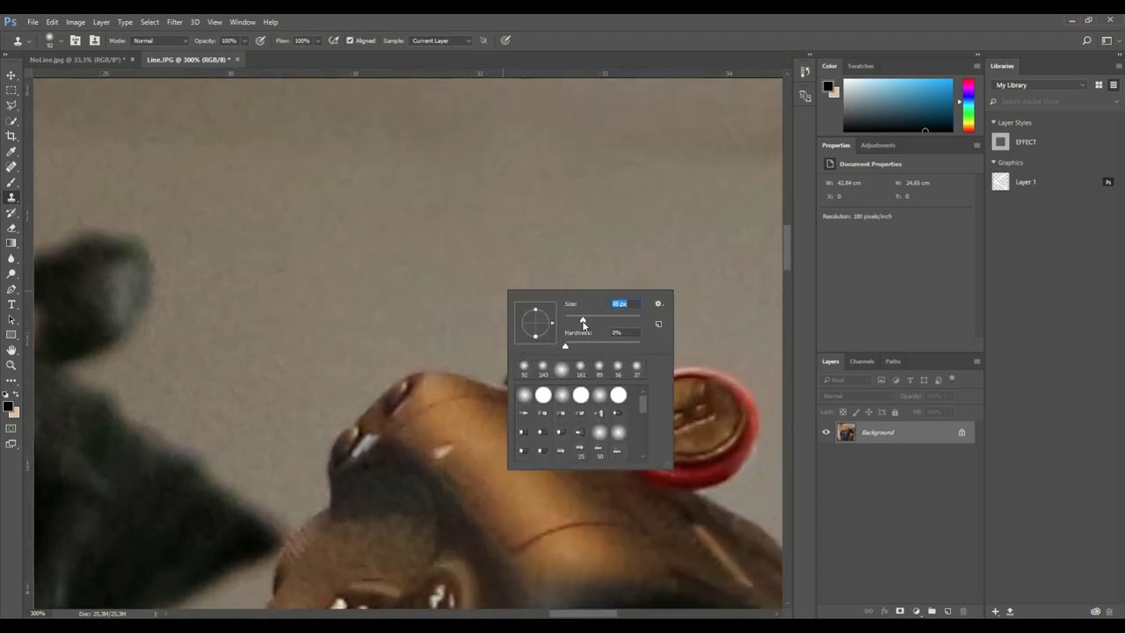
click(464, 296)
alt+click(464, 296)
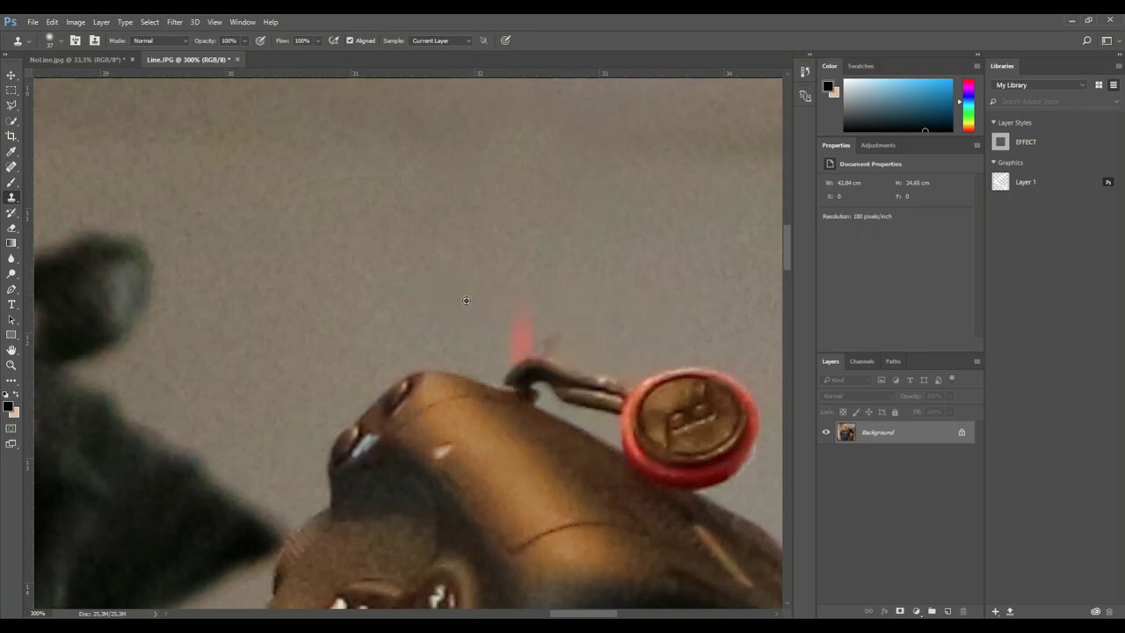
mouse_move(525, 314)
mouse_down()
mouse_move(519, 334)
mouse_move(510, 326)
mouse_move(553, 326)
mouse_move(520, 332)
mouse_move(518, 344)
mouse_up()
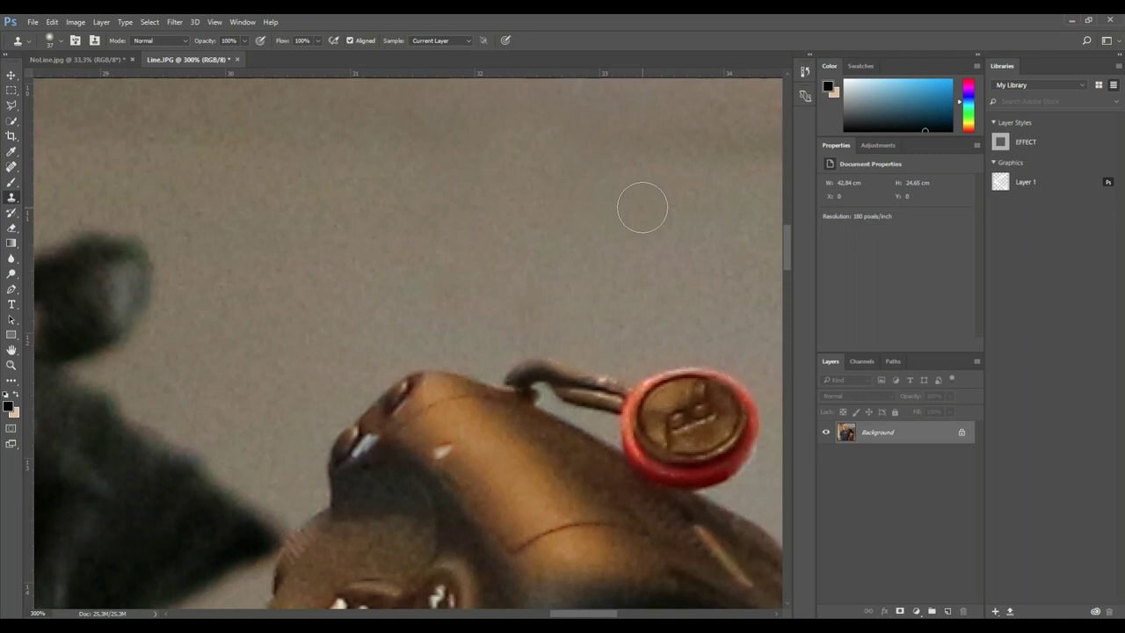
Step: At 100% zoom, use a much smaller clone brush sampled from the ceiling edge to touch up the join near the curtain
key(ctrl+minus)
key(ctrl+minus)
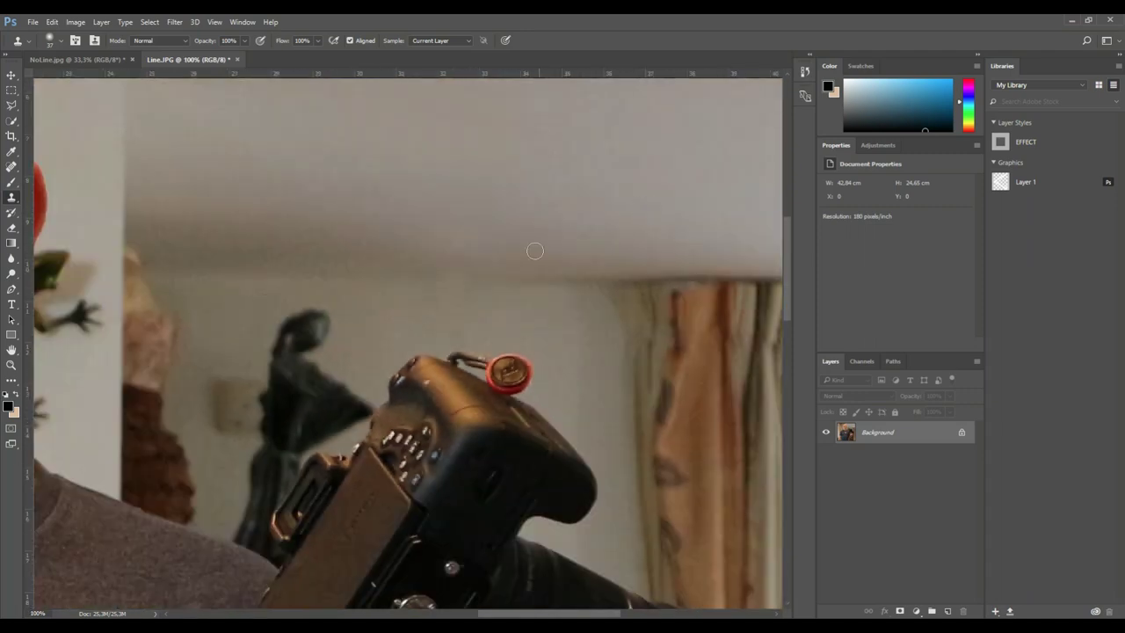
right_click(412, 301)
drag(489, 334, 496, 334)
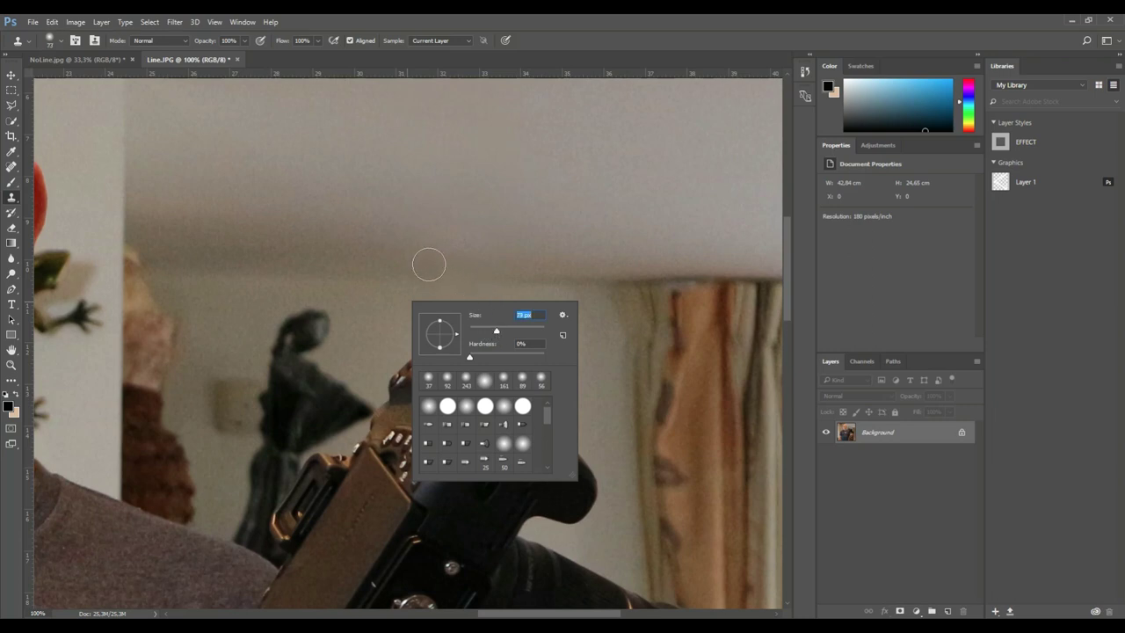
key(Return)
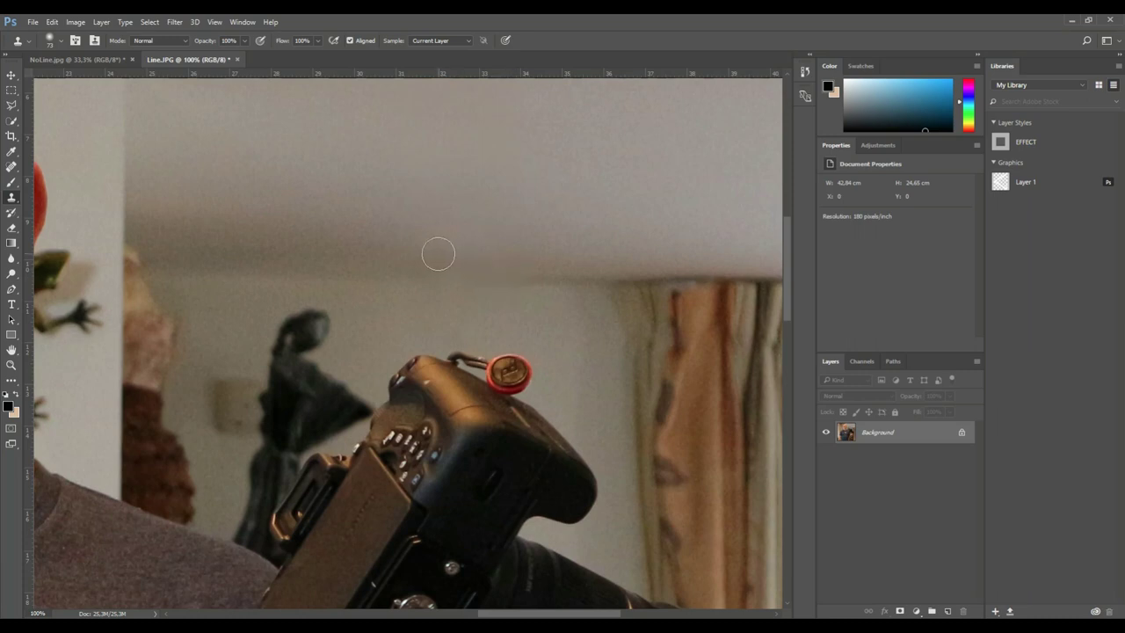
key(alt)
alt+click(392, 260)
click(605, 292)
Step: Select the Blur tool with a soft 111 px brush at 0% hardness
click(11, 259)
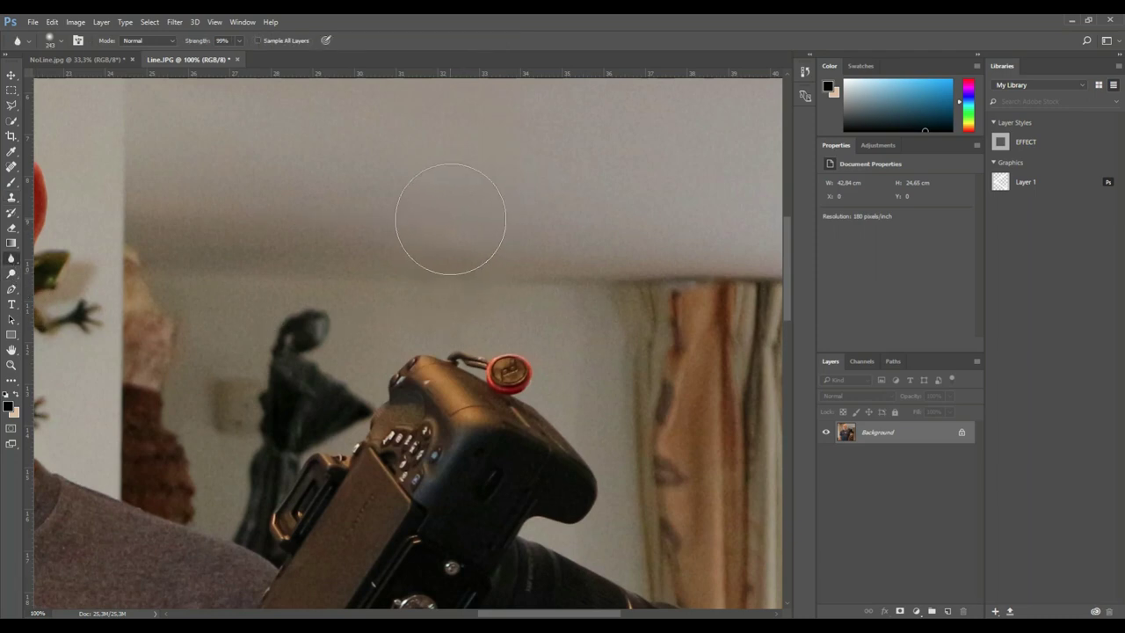
right_click(455, 220)
drag(575, 246, 545, 247)
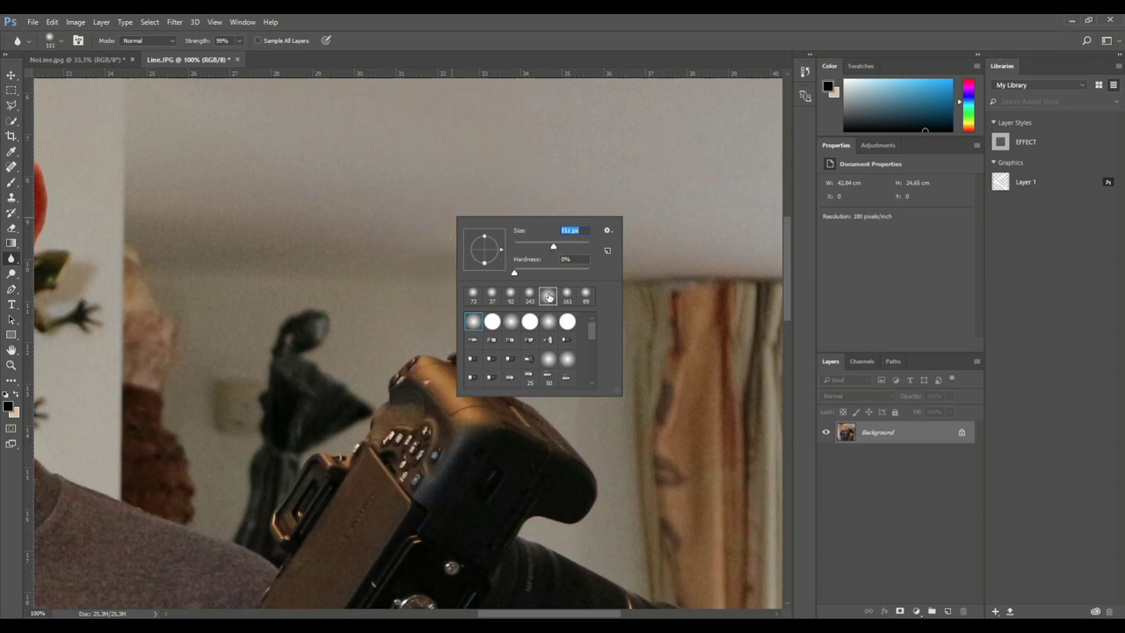
click(413, 228)
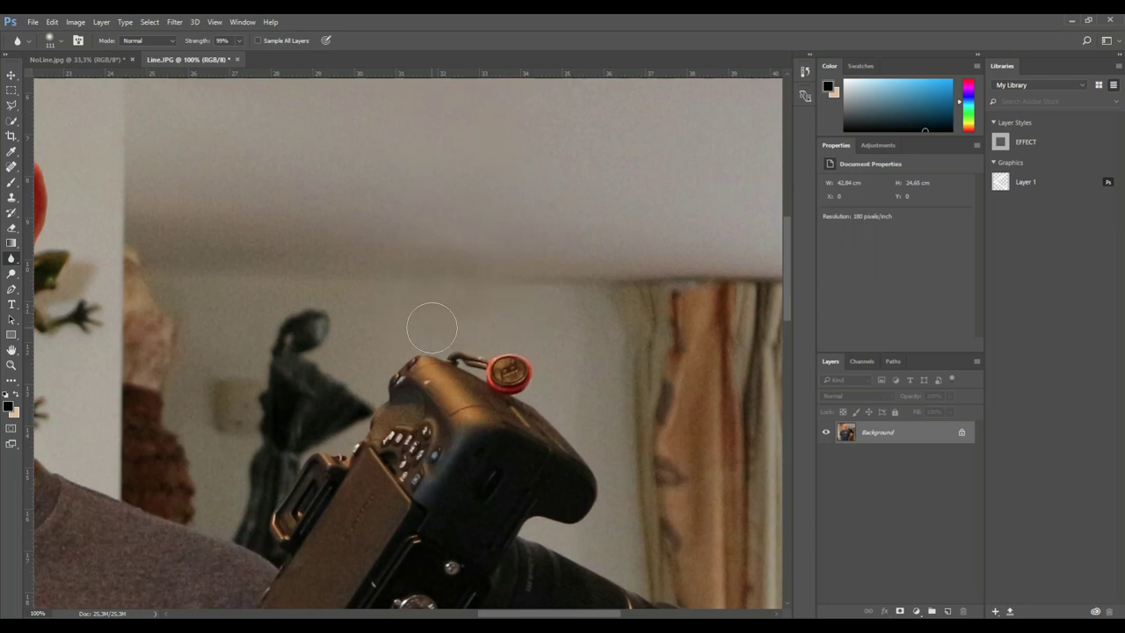
Step: Zoom out to check the floating camera now has no visible thread
key(ctrl+minus)
key(ctrl+minus)
key(ctrl+minus)
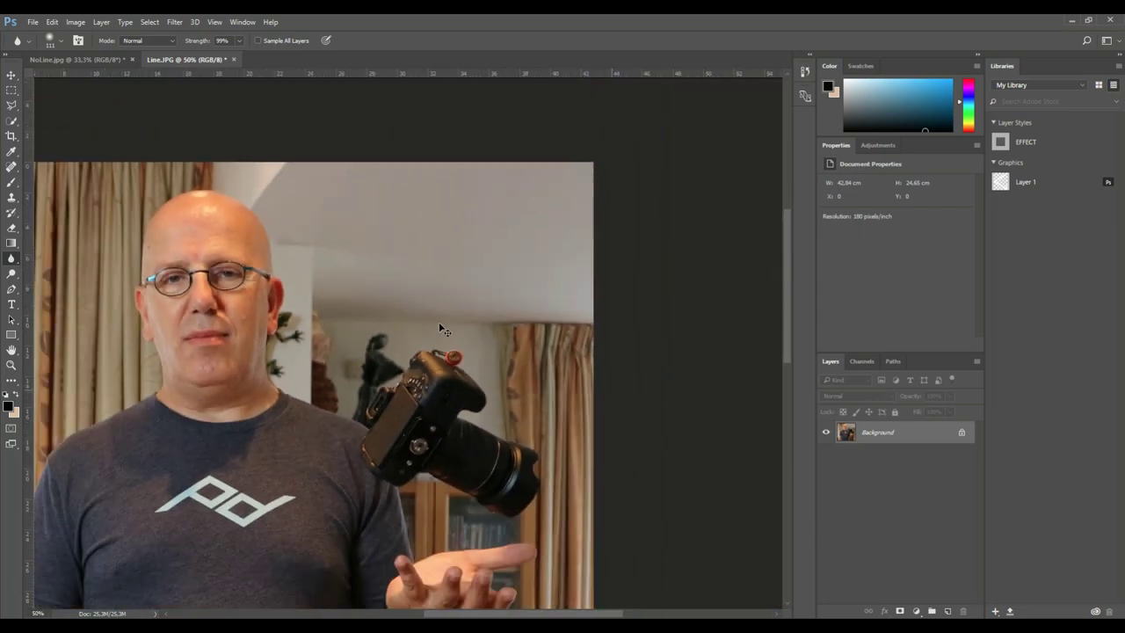